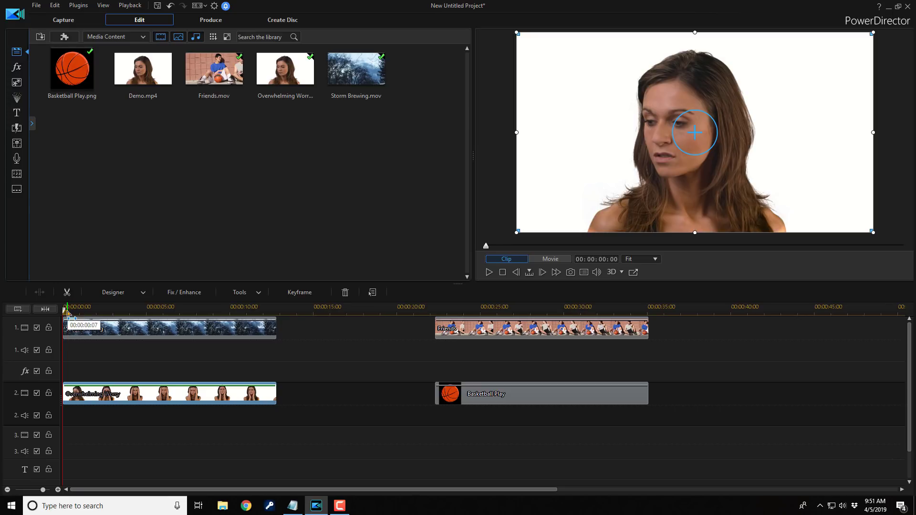
- Scrub through the opening clips and select the Overwhelming Worry clip
{"action": "left_click_drag", "start_coordinate": [67, 311], "coordinate": [162, 311]}
{"action": "left_click", "coordinate": [173, 327]}
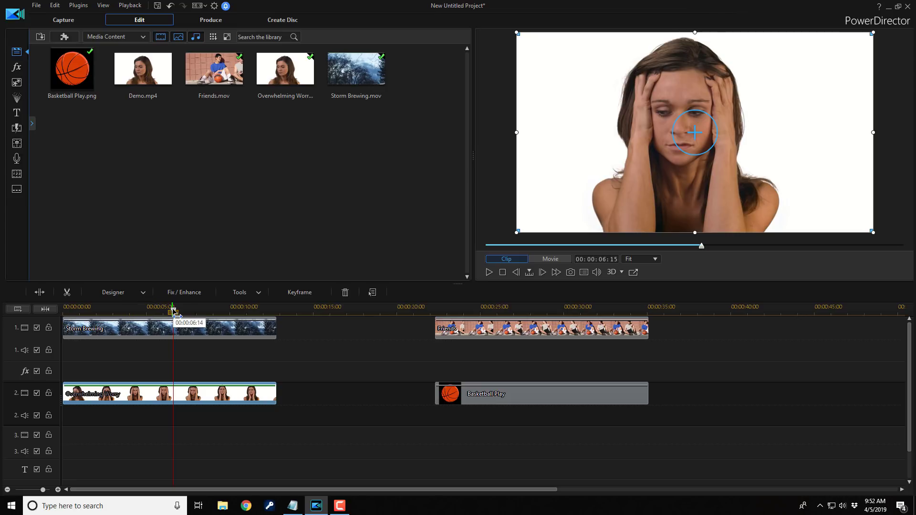
{"action": "left_click_drag", "start_coordinate": [173, 312], "coordinate": [109, 329]}
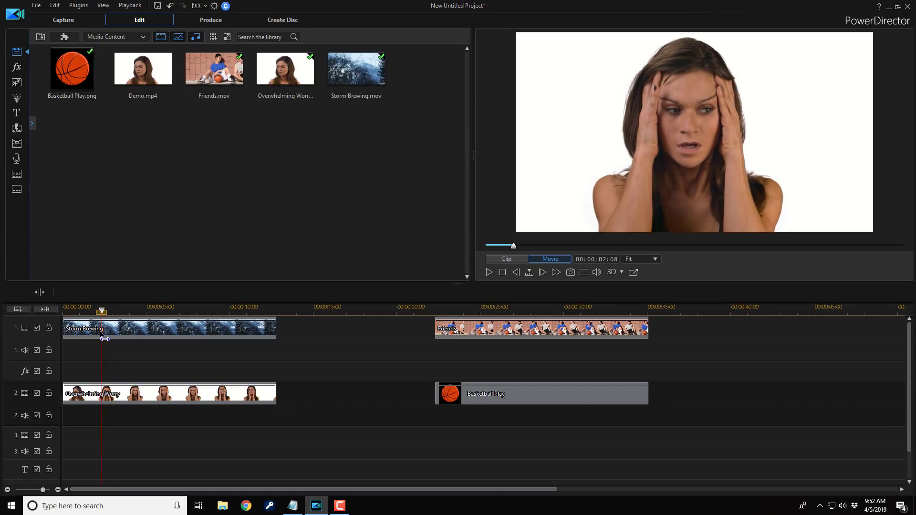
{"action": "left_click_drag", "start_coordinate": [100, 332], "coordinate": [113, 336]}
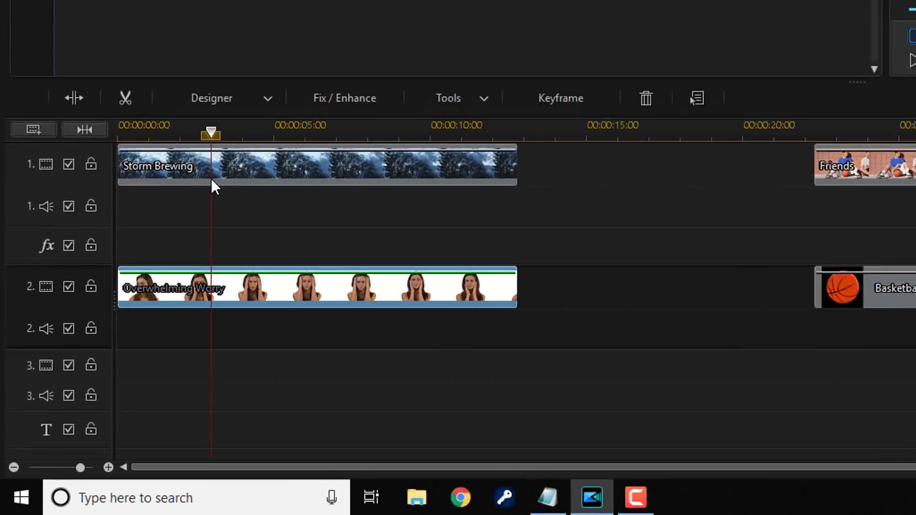
{"action": "left_click", "coordinate": [129, 394]}
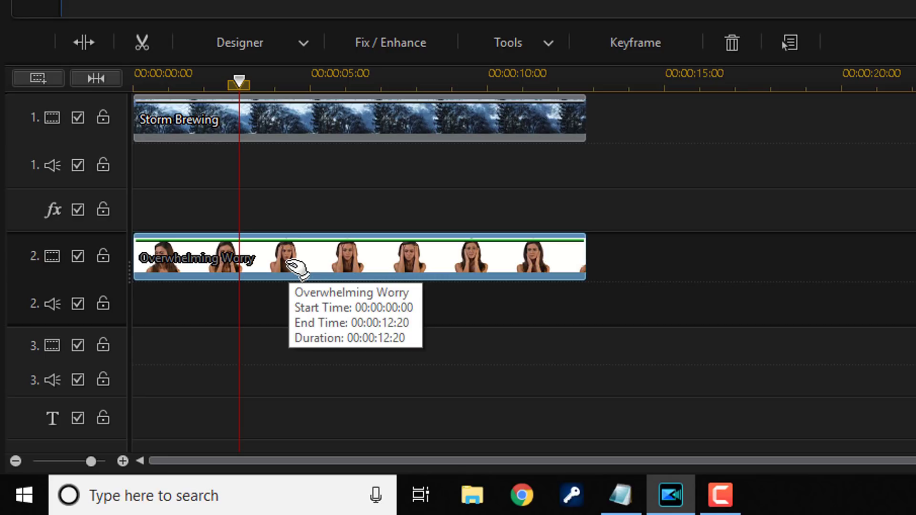
{"action": "left_click_drag", "start_coordinate": [290, 262], "coordinate": [290, 263]}
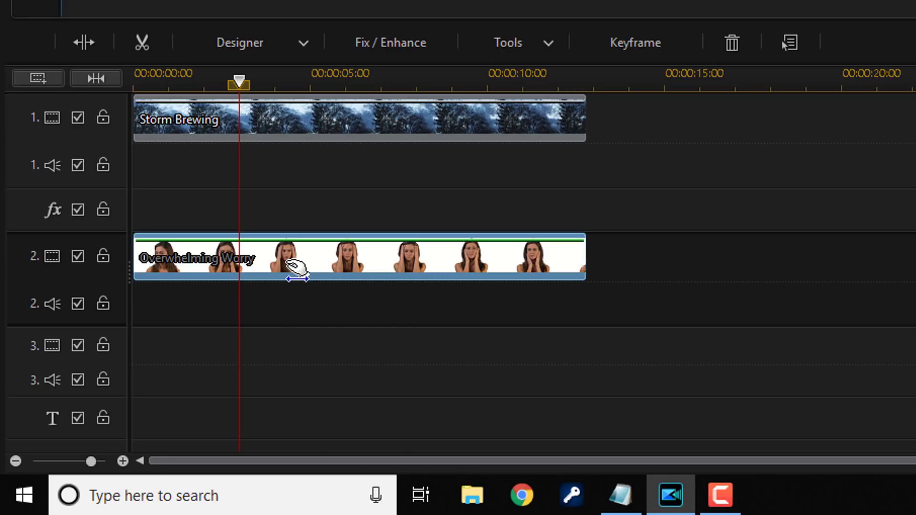
- Add opacity keyframes on its opacity line at about 3 s and 10 s
{"action": "left_click", "coordinate": [239, 241], "text": "ctrl"}
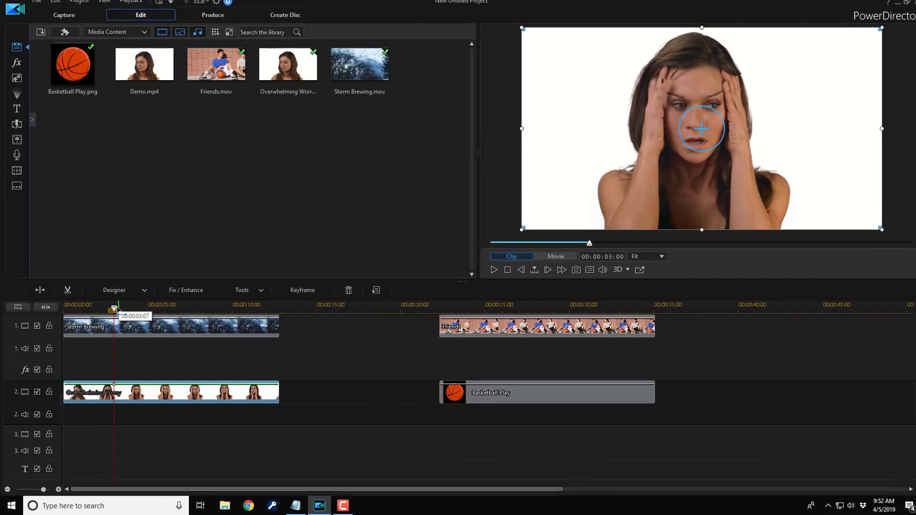
{"action": "left_click_drag", "start_coordinate": [113, 313], "coordinate": [240, 327]}
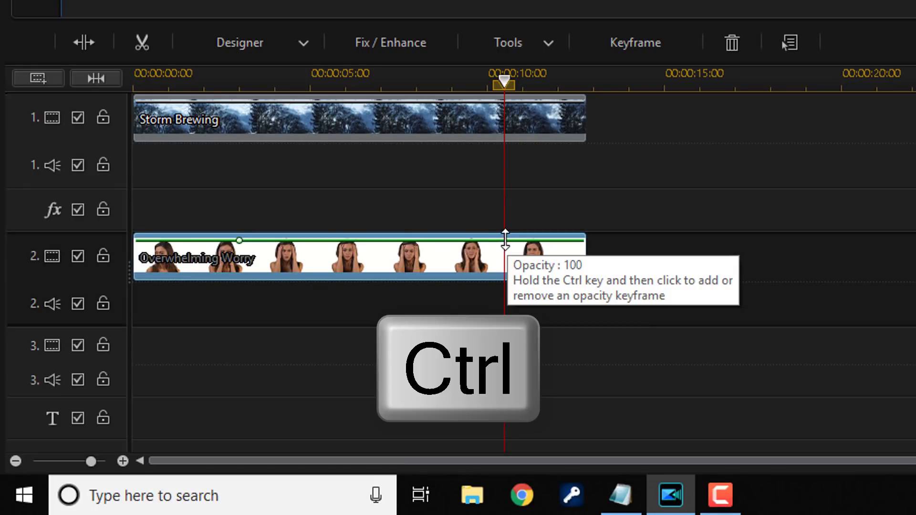
{"action": "left_click", "coordinate": [504, 240], "text": "ctrl"}
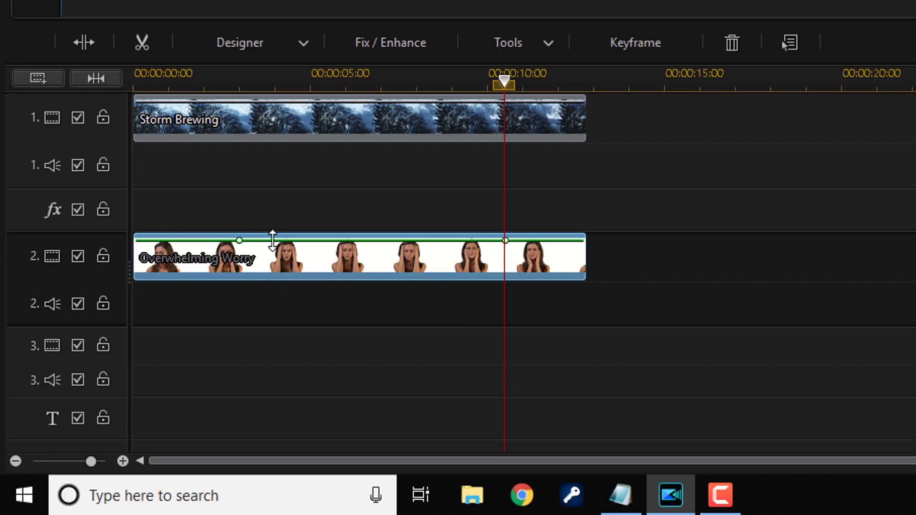
- Add two more opacity keyframes near 4 s and 9.5 s, just inside the first pair
{"action": "key", "text": "ctrl"}
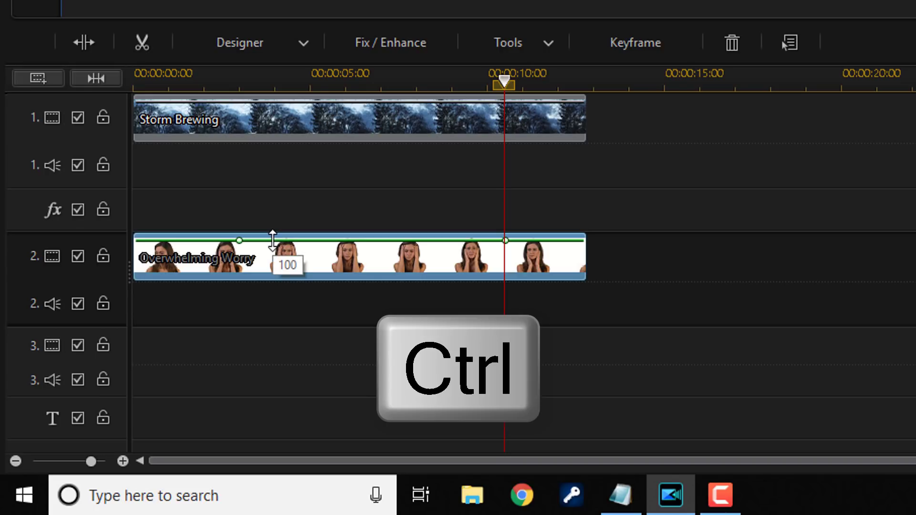
{"action": "left_click", "coordinate": [273, 240], "text": "ctrl"}
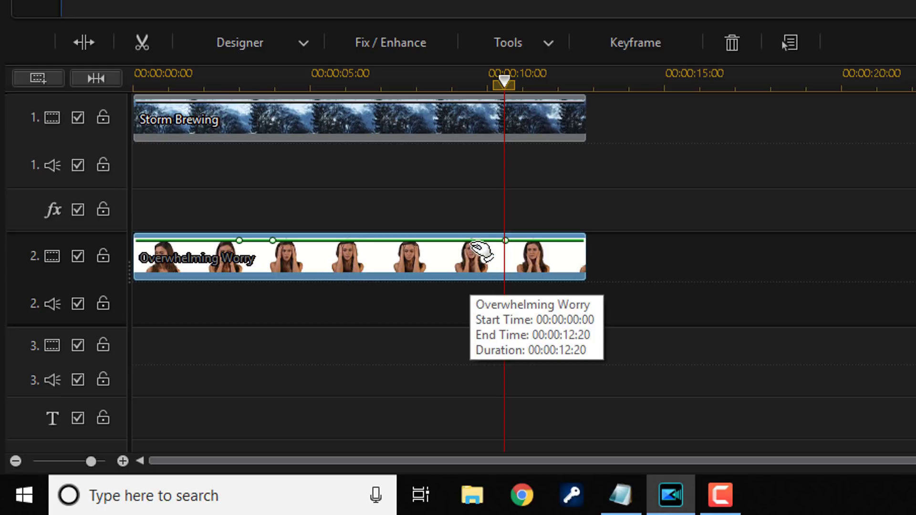
{"action": "key", "text": "ctrl"}
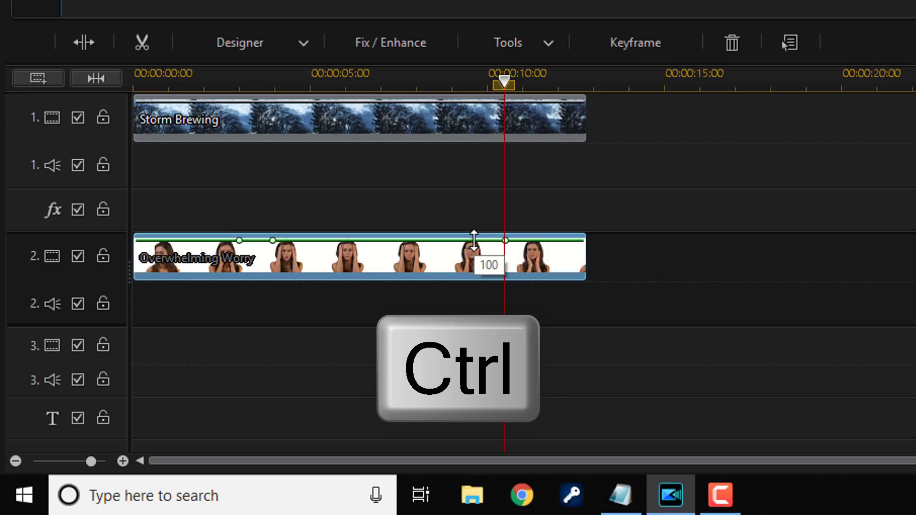
{"action": "left_click", "coordinate": [474, 240], "text": "ctrl"}
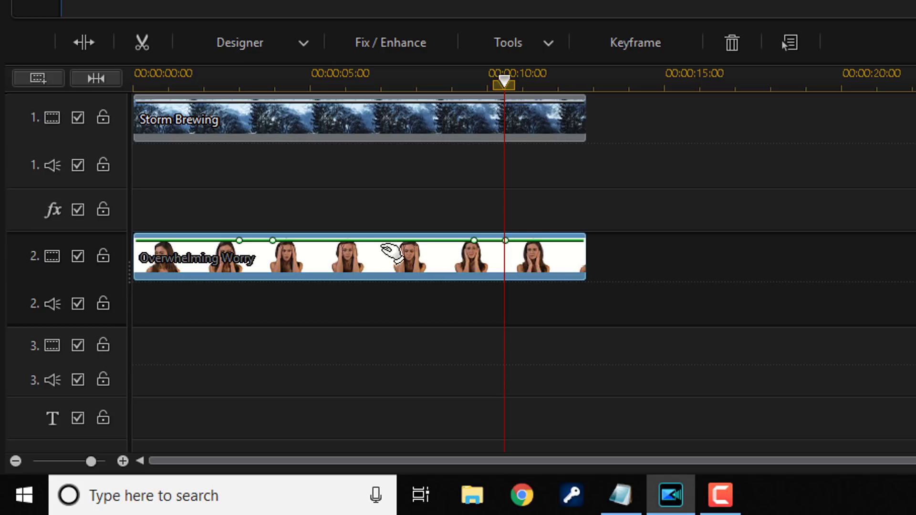
{"action": "mouse_move", "coordinate": [273, 246]}
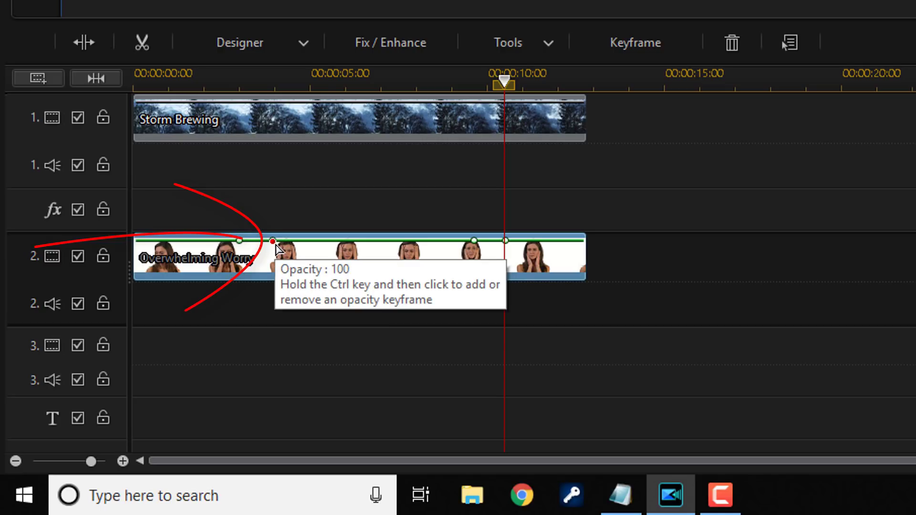
- Lower the second and third Overwhelming Worry keyframes to 70 opacity
{"action": "left_click_drag", "start_coordinate": [276, 244], "coordinate": [277, 260]}
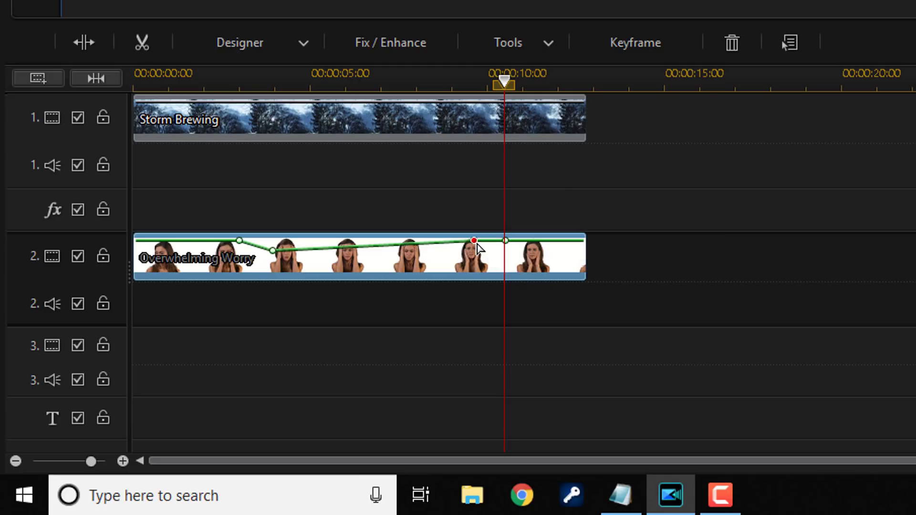
{"action": "left_click_drag", "start_coordinate": [477, 243], "coordinate": [477, 257]}
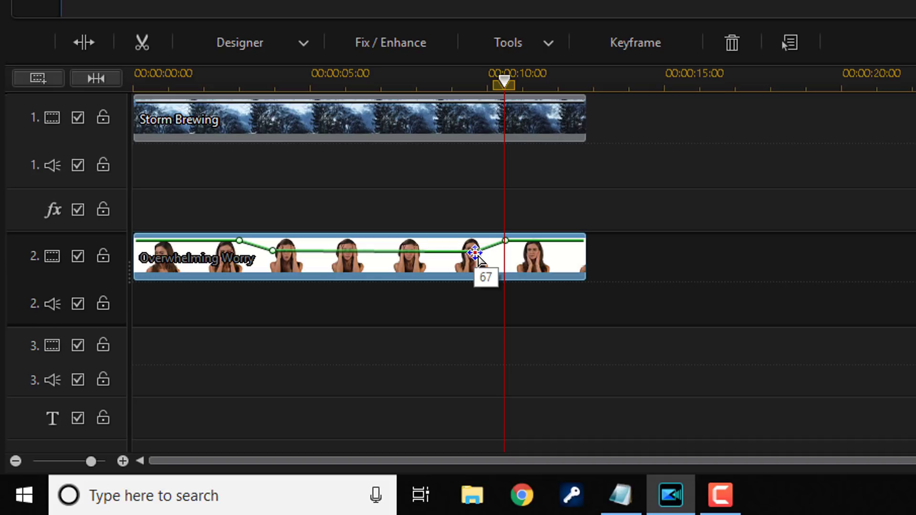
{"action": "left_click_drag", "start_coordinate": [478, 256], "coordinate": [478, 254]}
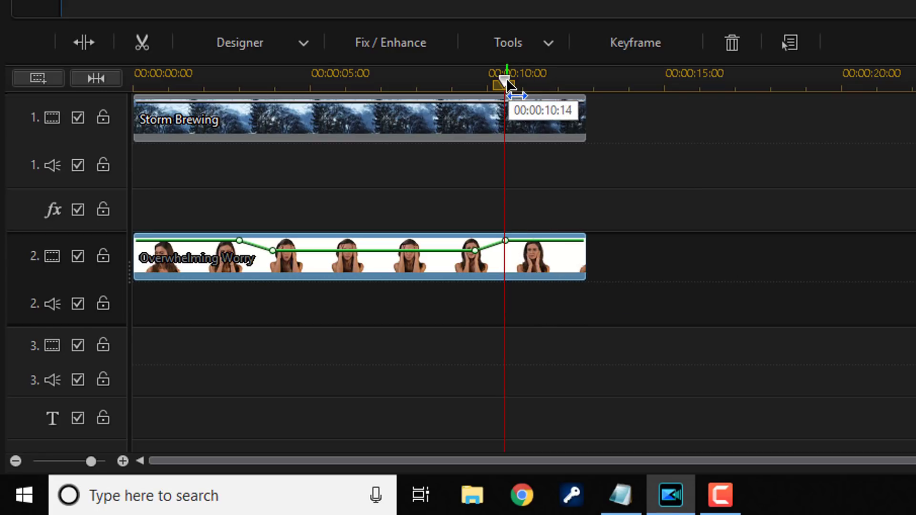
{"action": "left_click_drag", "start_coordinate": [507, 85], "coordinate": [224, 110]}
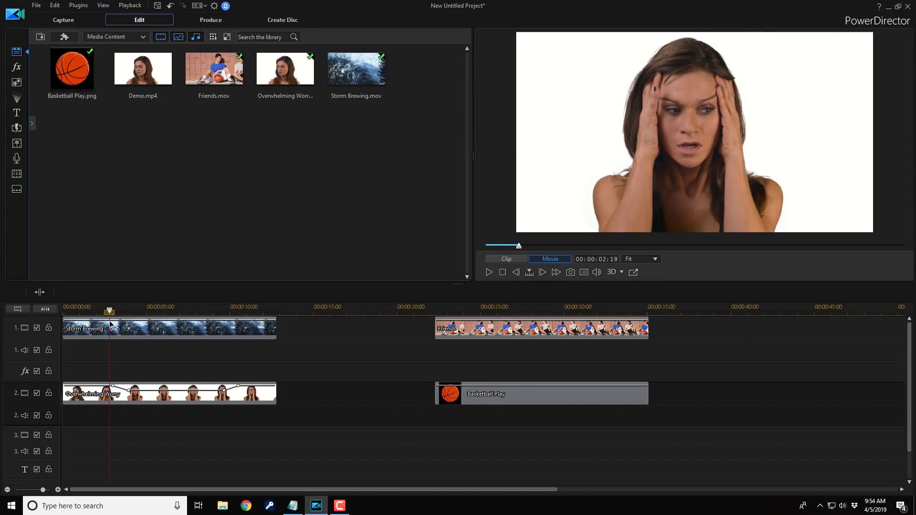
{"action": "left_click_drag", "start_coordinate": [110, 325], "coordinate": [251, 372]}
{"action": "left_click", "coordinate": [253, 389]}
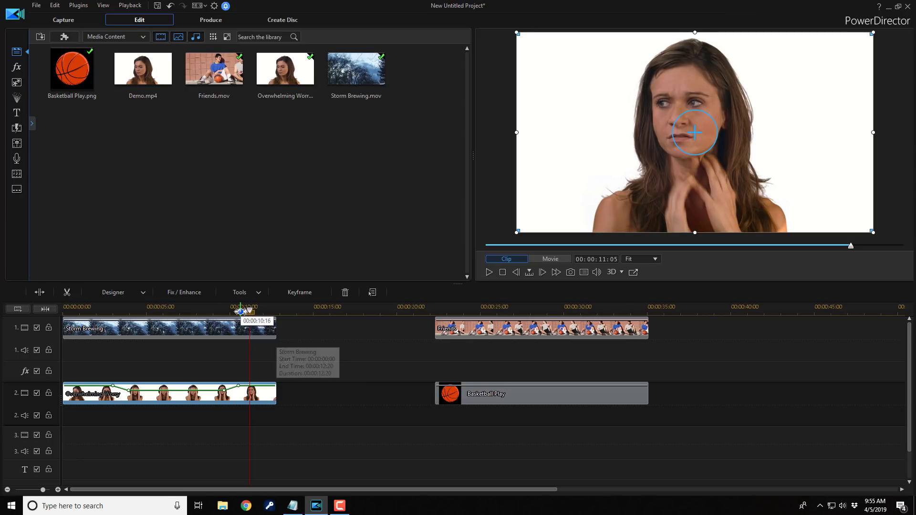
{"action": "left_click_drag", "start_coordinate": [251, 312], "coordinate": [183, 314]}
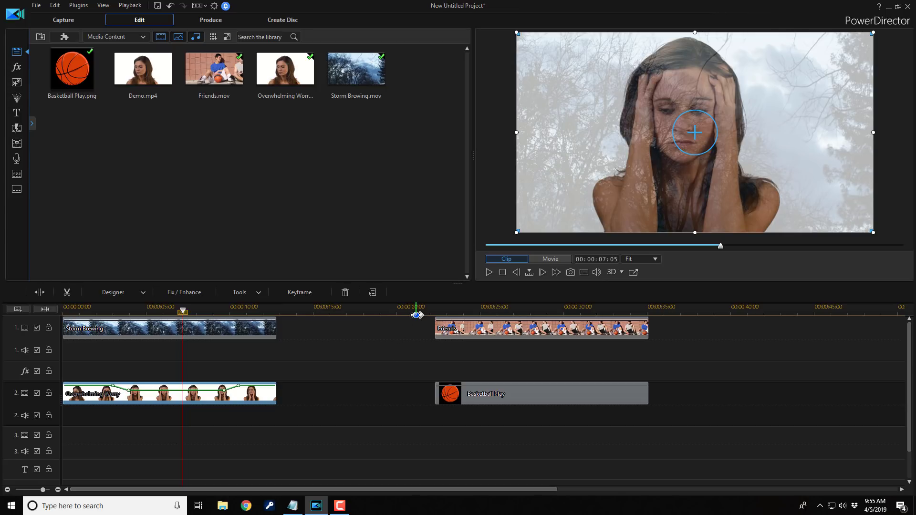
{"action": "left_click", "coordinate": [416, 311]}
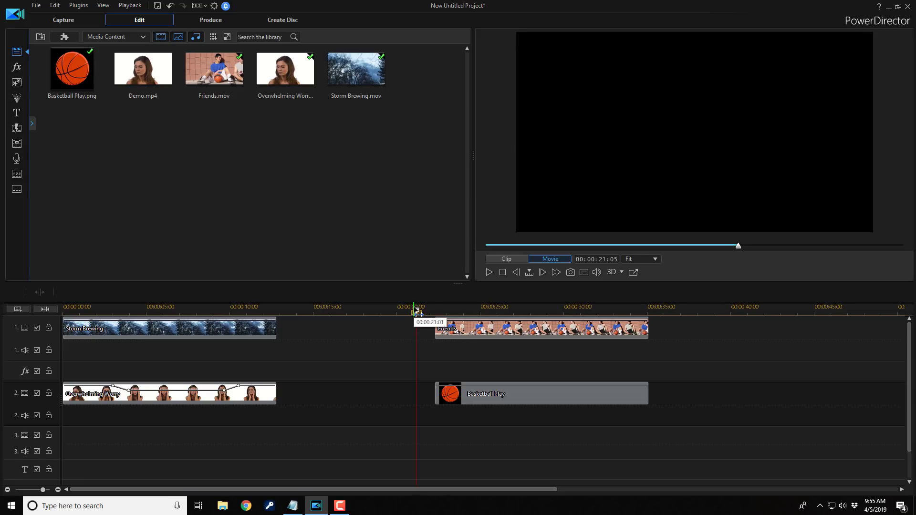
{"action": "left_click_drag", "start_coordinate": [420, 311], "coordinate": [446, 314]}
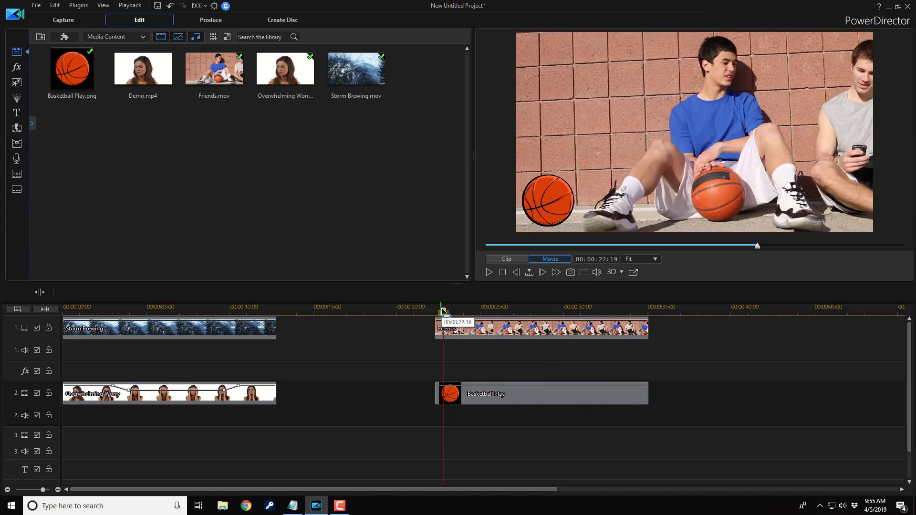
{"action": "left_click_drag", "start_coordinate": [443, 311], "coordinate": [498, 311]}
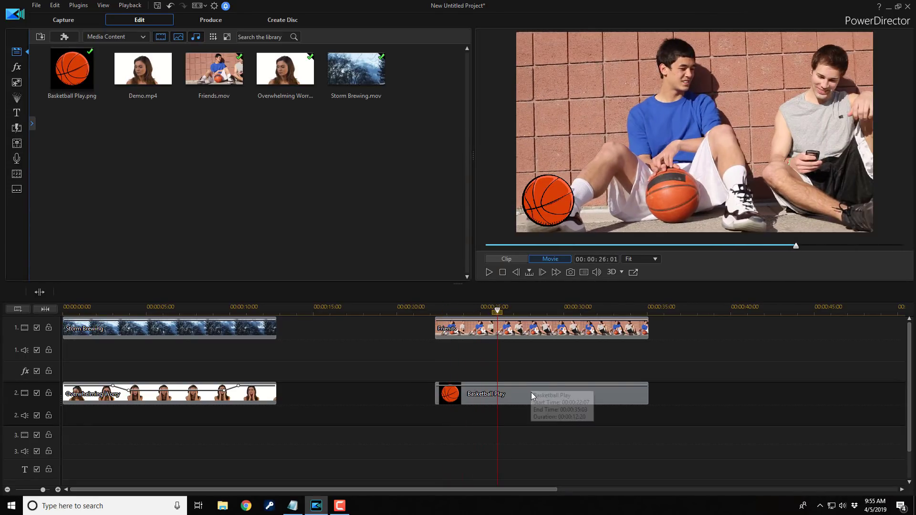
{"action": "left_click", "coordinate": [531, 394]}
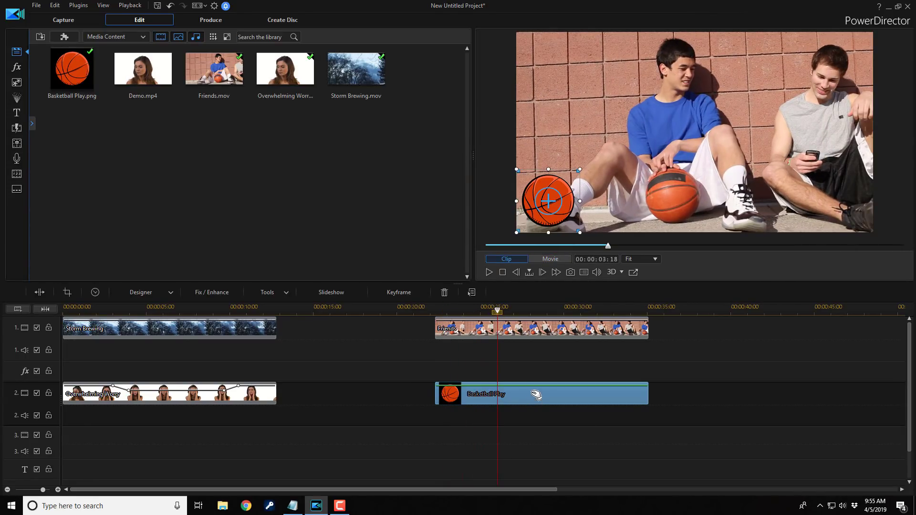
{"action": "left_click_drag", "start_coordinate": [497, 311], "coordinate": [439, 341]}
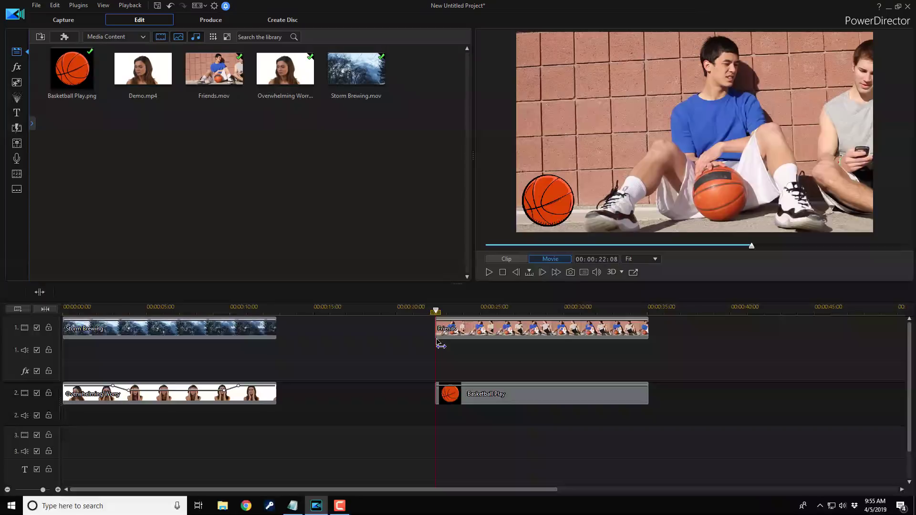
{"action": "left_click", "coordinate": [524, 395]}
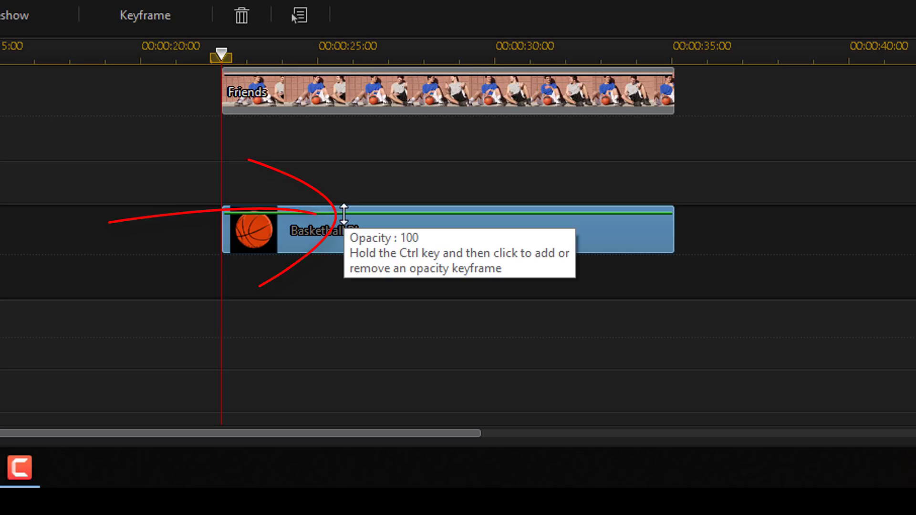
- Drop the Basketball Play overlay's opacity to 0 and add a keyframe at its start
{"action": "left_click_drag", "start_coordinate": [344, 214], "coordinate": [341, 272]}
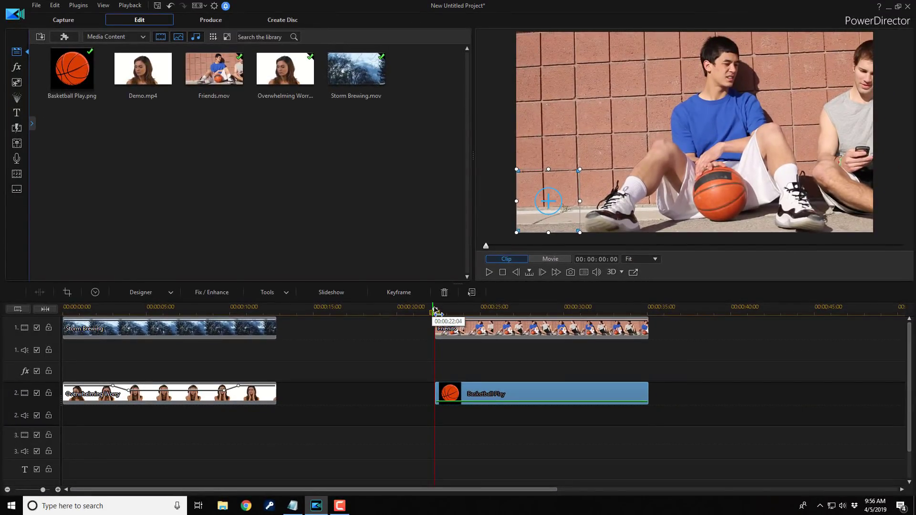
{"action": "left_click_drag", "start_coordinate": [435, 311], "coordinate": [435, 329]}
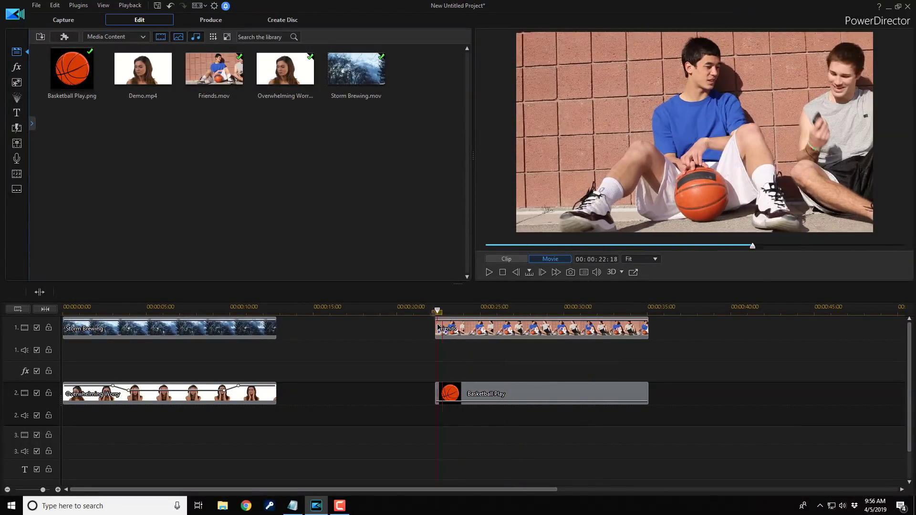
{"action": "left_click", "coordinate": [496, 394]}
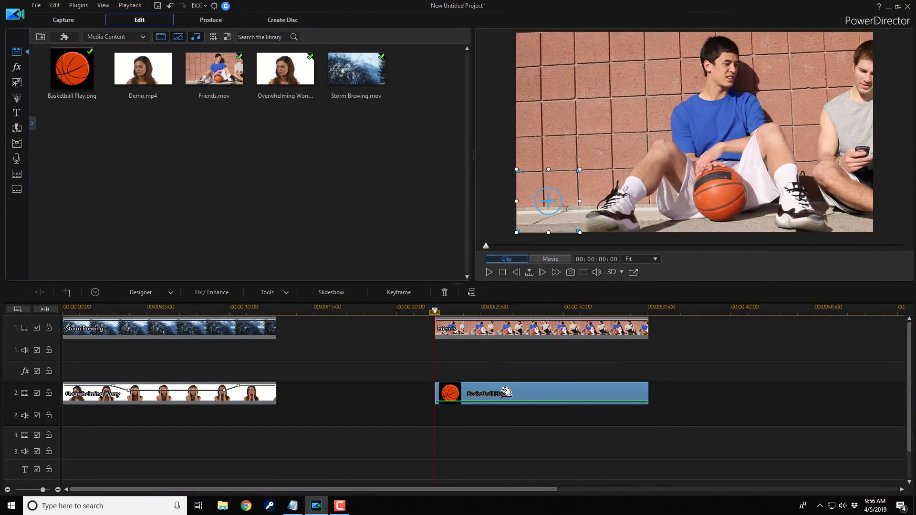
{"action": "key", "text": "ctrl"}
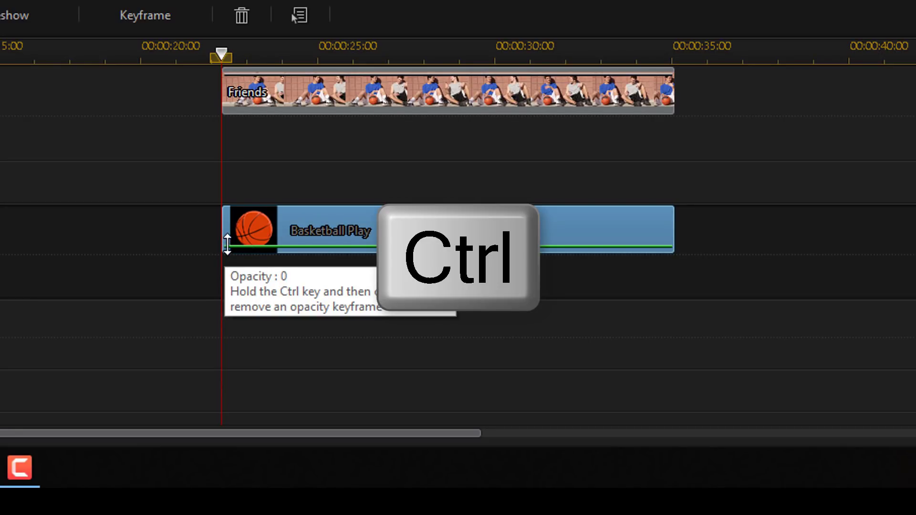
{"action": "left_click", "coordinate": [227, 245], "text": "ctrl"}
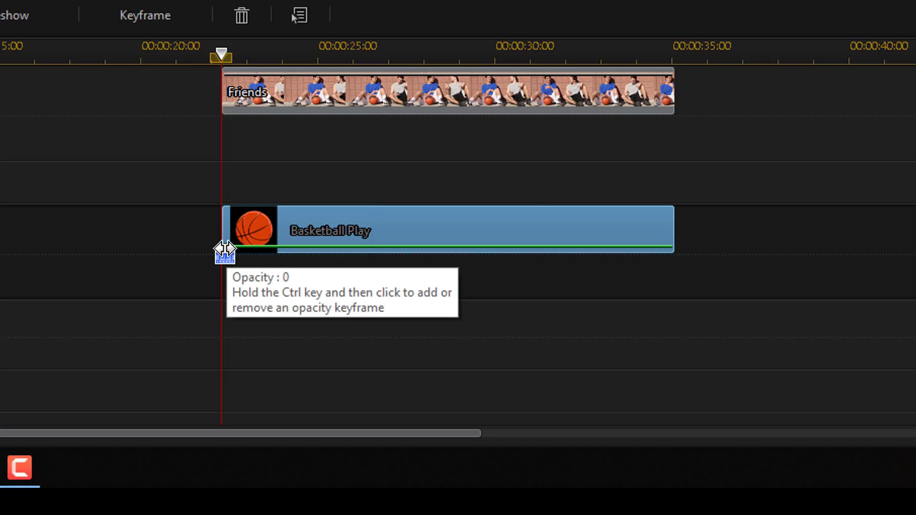
{"action": "left_click", "coordinate": [226, 249]}
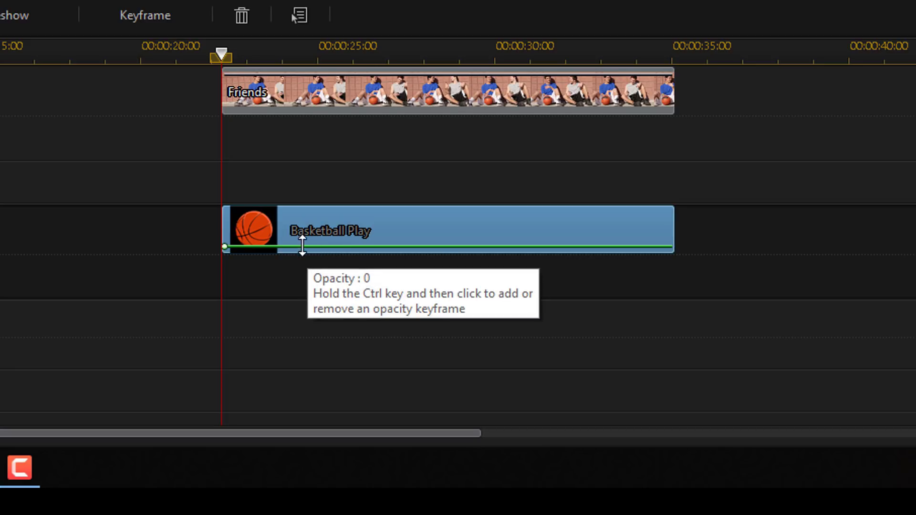
- Add four zero-opacity keyframes on Basketball Play near 24, 25, 31 and 32 seconds
{"action": "key", "text": "ctrl"}
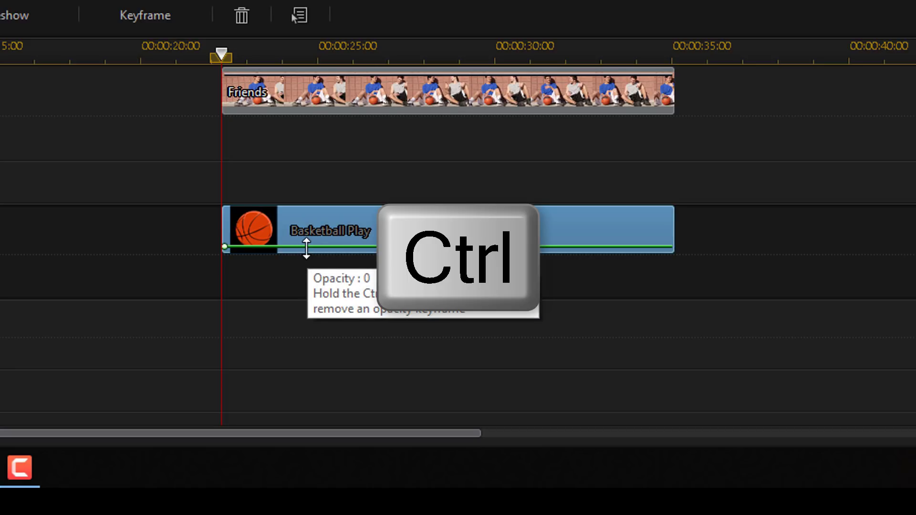
{"action": "left_click", "coordinate": [306, 247], "text": "ctrl"}
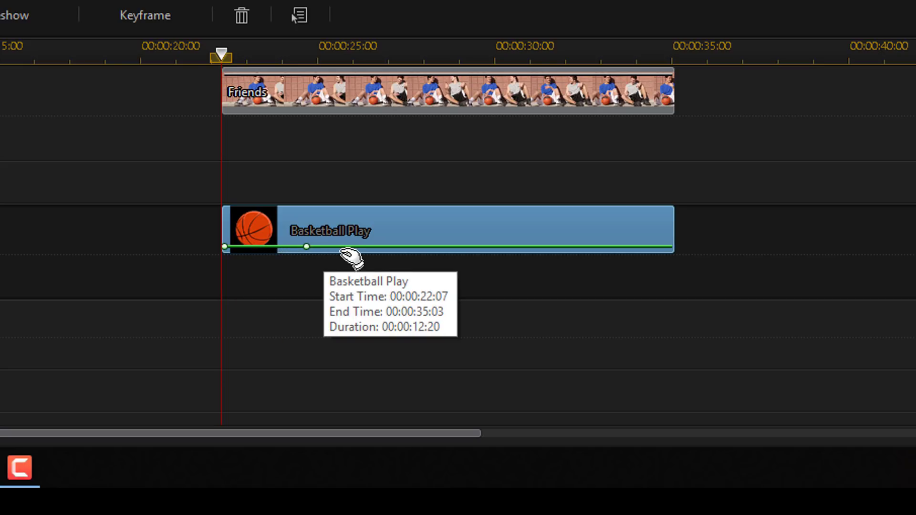
{"action": "key", "text": "ctrl"}
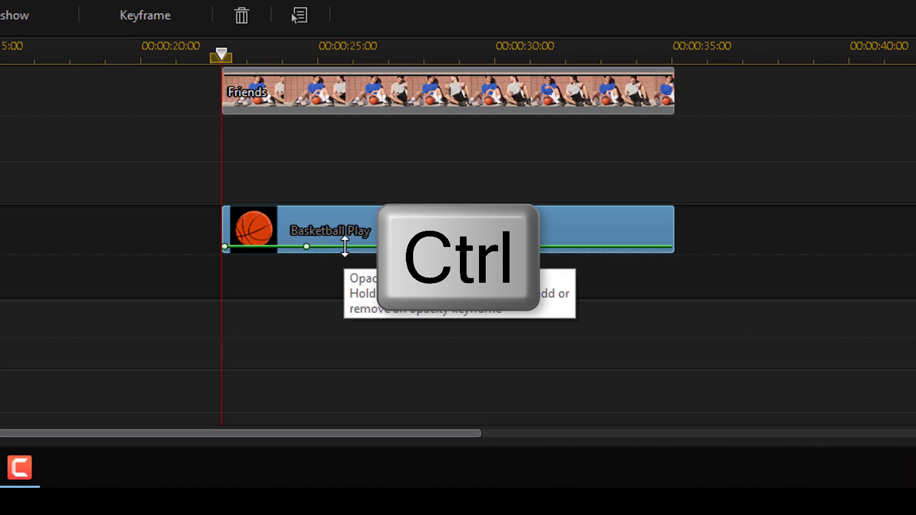
{"action": "left_click", "coordinate": [345, 247], "text": "ctrl"}
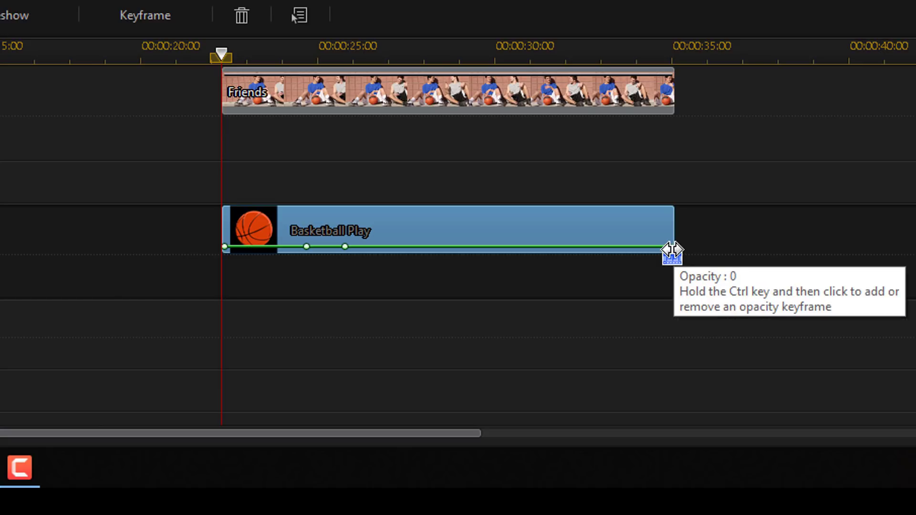
{"action": "key", "text": "ctrl"}
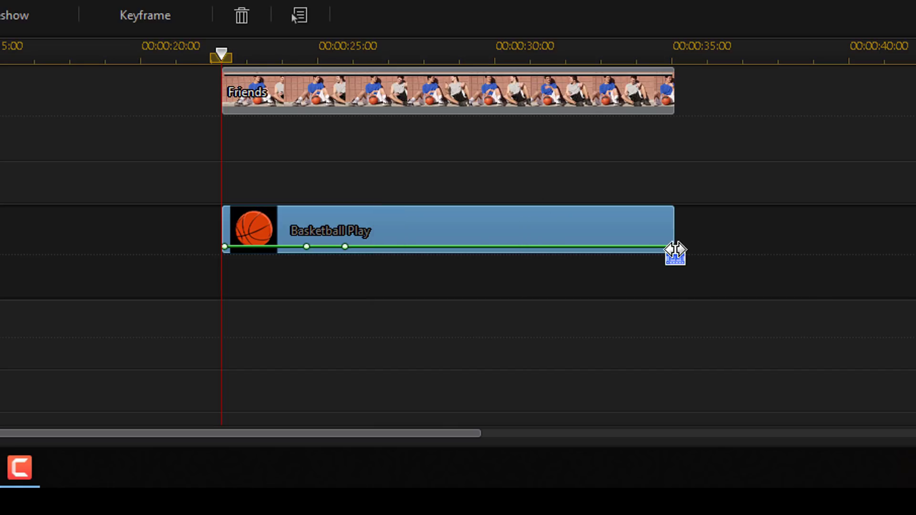
{"action": "left_click", "coordinate": [599, 246]}
{"action": "left_click", "coordinate": [564, 246], "text": "ctrl"}
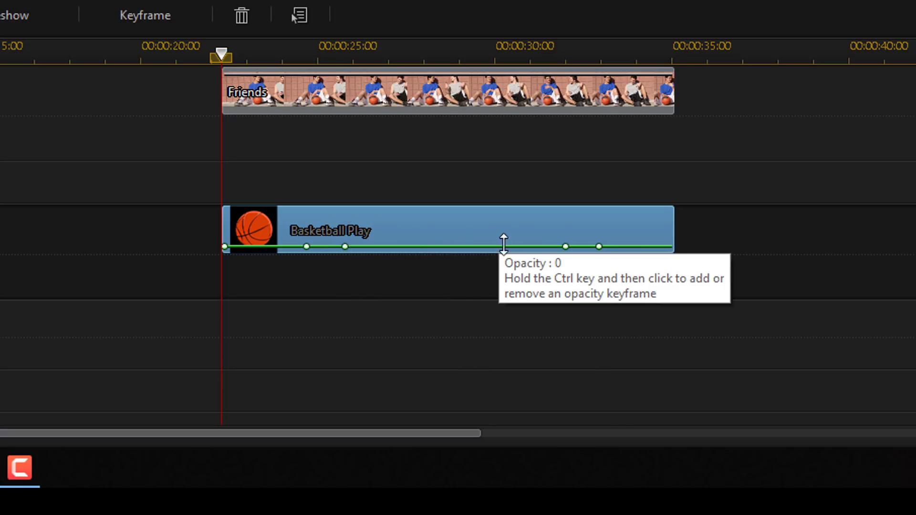
{"action": "left_click", "coordinate": [346, 248]}
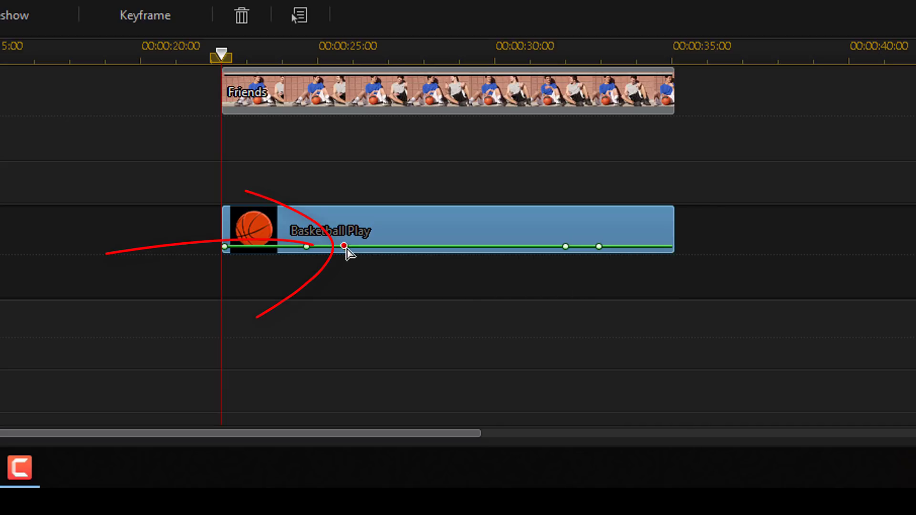
- Raise the second and third Basketball Play keyframes to 100 opacity
{"action": "left_click_drag", "start_coordinate": [347, 249], "coordinate": [349, 213]}
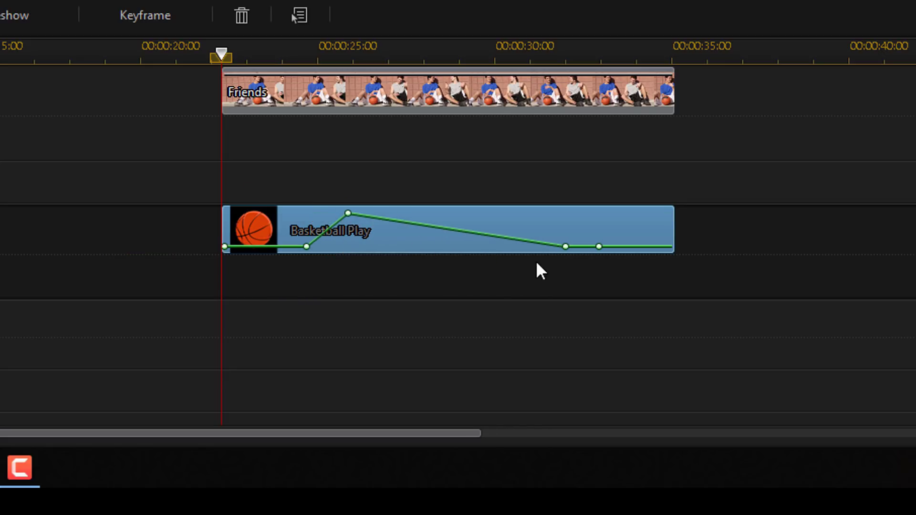
{"action": "left_click", "coordinate": [566, 246]}
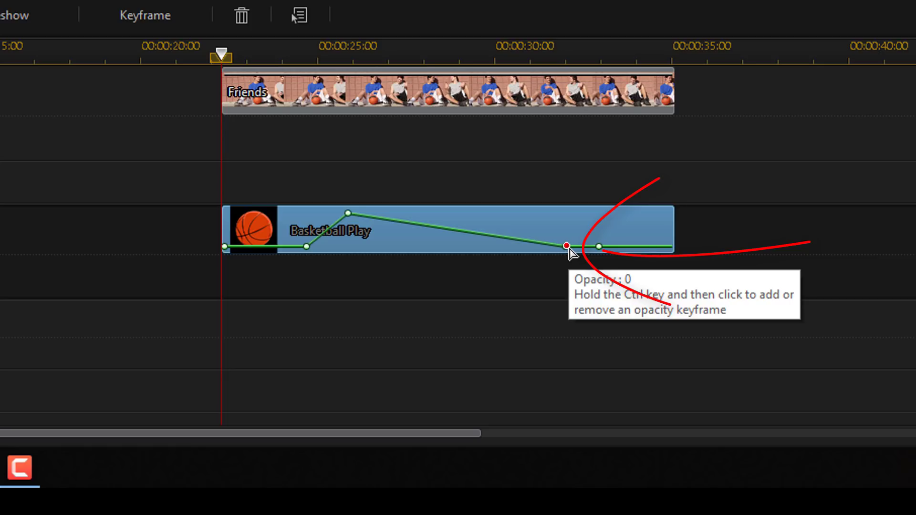
{"action": "left_click_drag", "start_coordinate": [566, 246], "coordinate": [566, 213]}
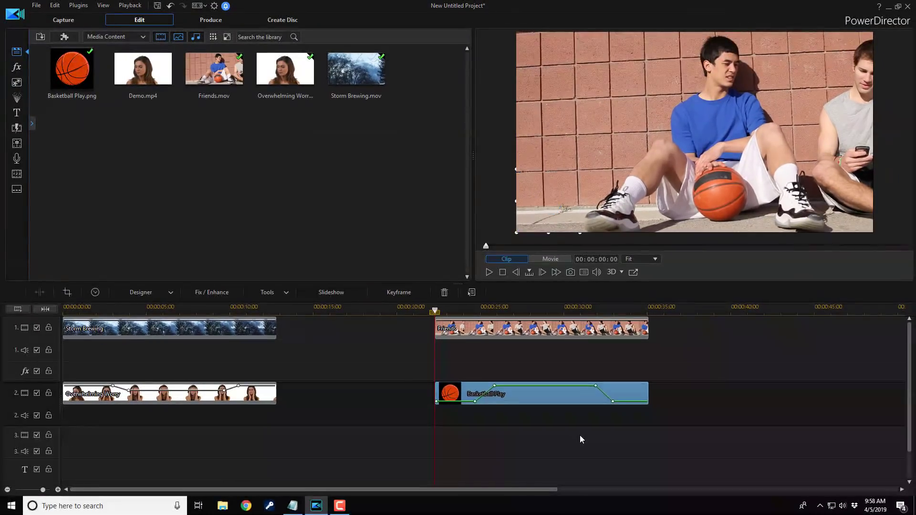
- Play the timeline through the Friends section to preview the basketball overlay fading
{"action": "key", "text": "space"}
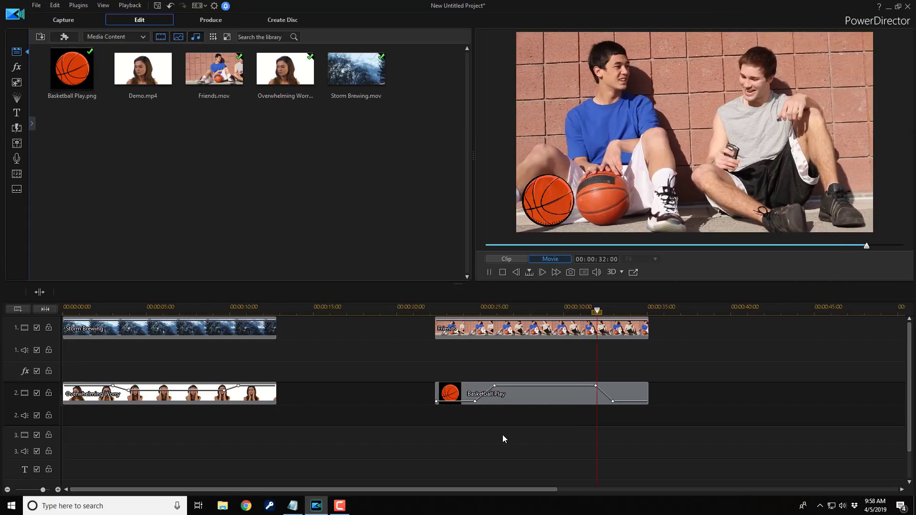
{"action": "key", "text": "space"}
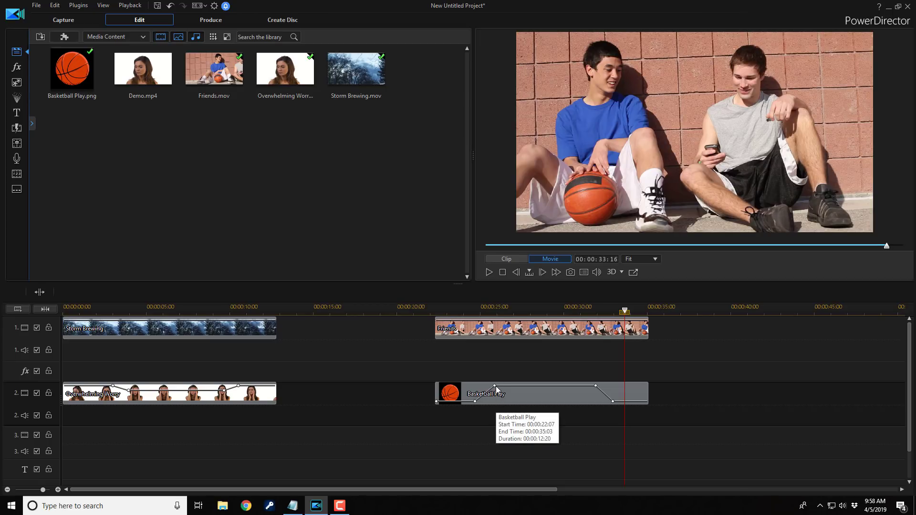
{"action": "left_click", "coordinate": [240, 401]}
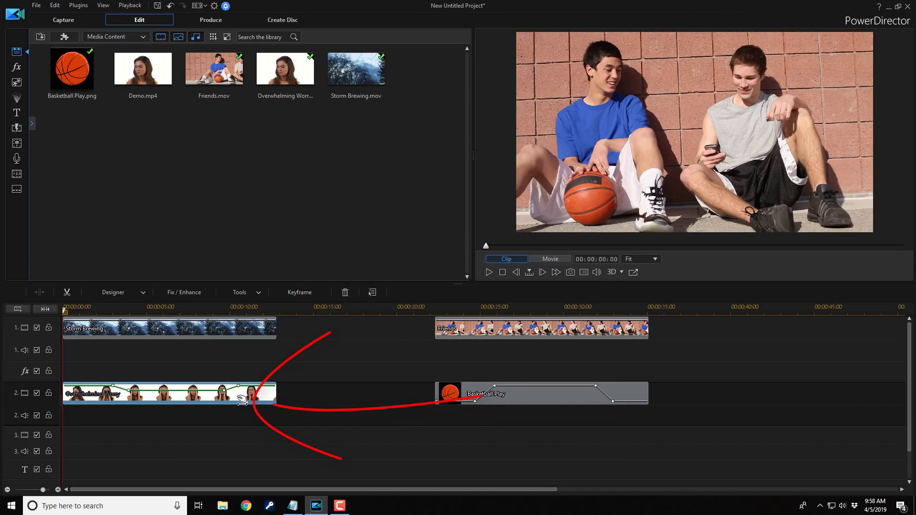
{"action": "double_click", "coordinate": [242, 400]}
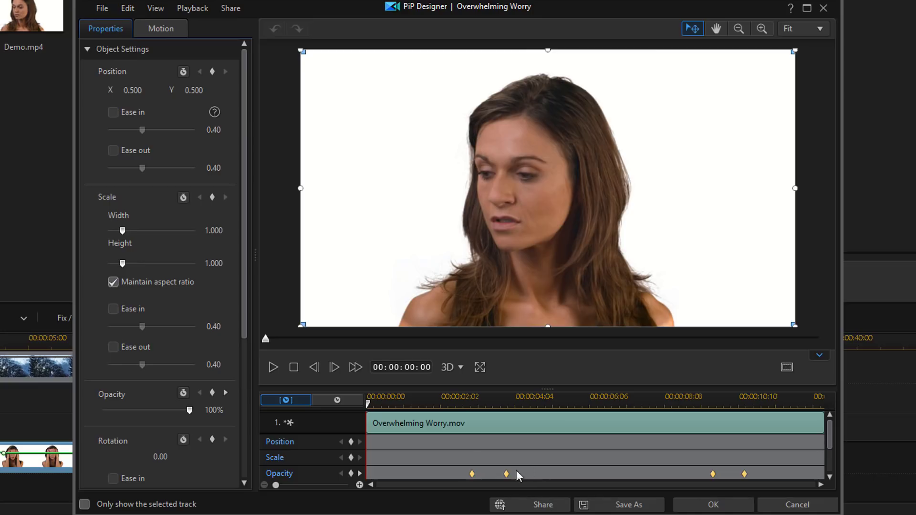
{"action": "left_click_drag", "start_coordinate": [826, 430], "coordinate": [829, 440]}
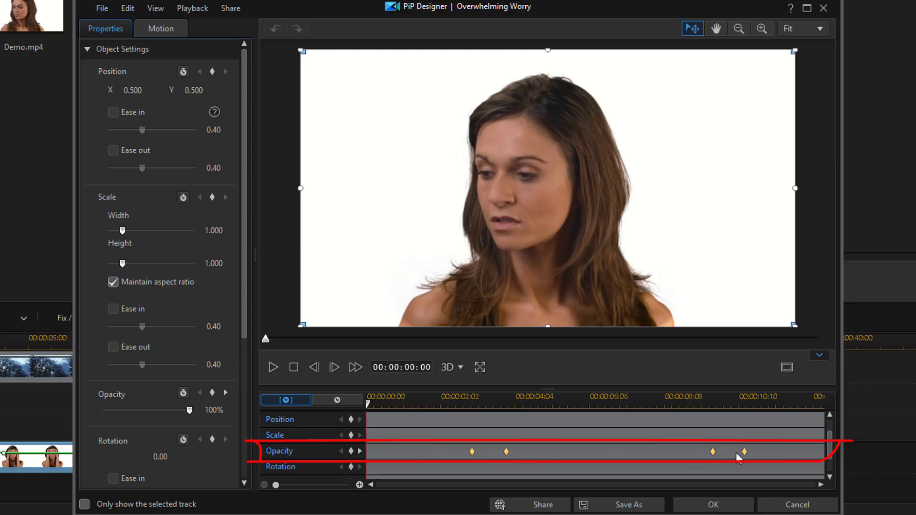
{"action": "left_click", "coordinate": [473, 452]}
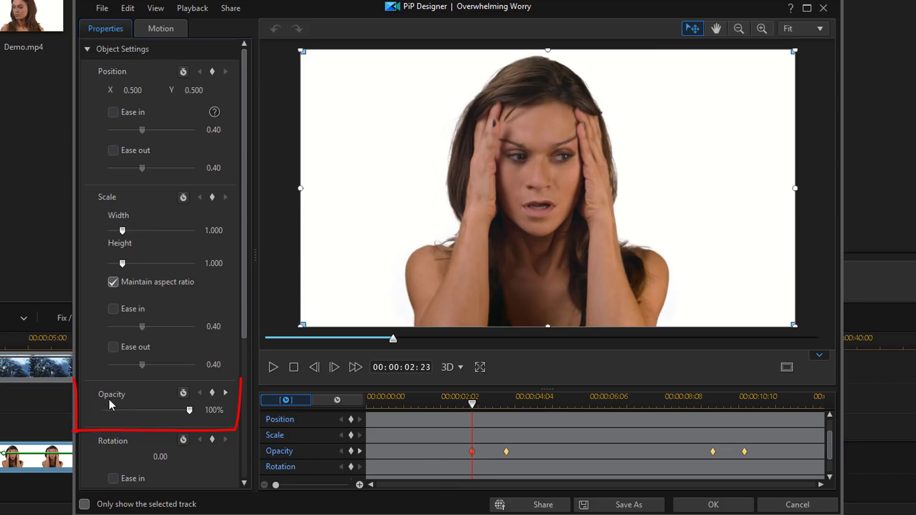
{"action": "left_click", "coordinate": [507, 452]}
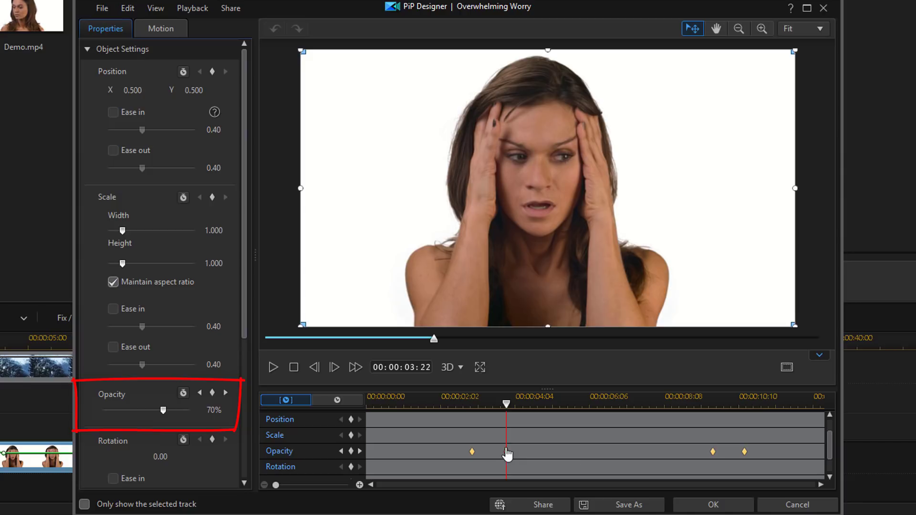
{"action": "left_click", "coordinate": [714, 453]}
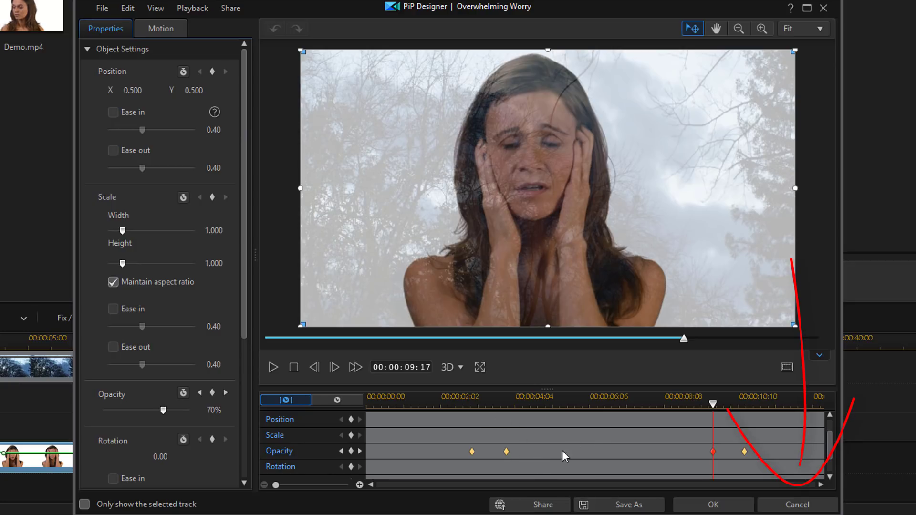
{"action": "left_click", "coordinate": [818, 509]}
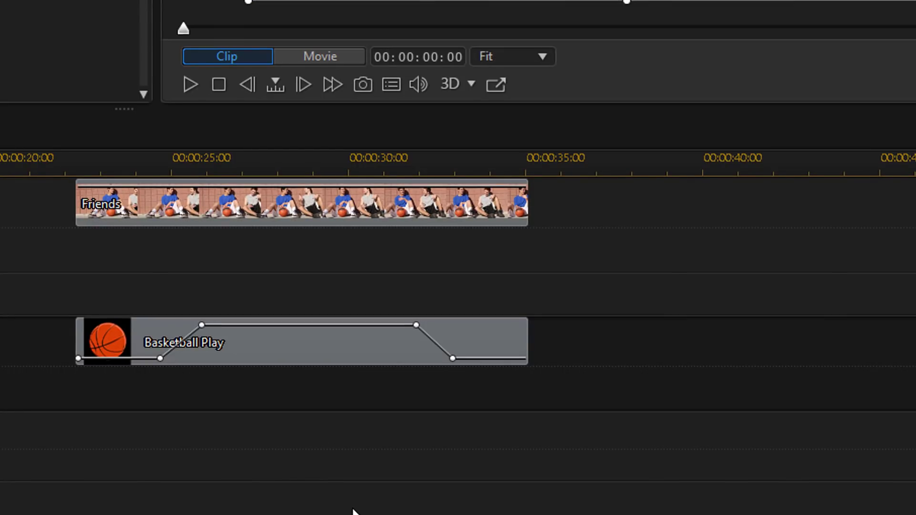
- Delete both 100-opacity peak keyframes from Basketball Play, leaving a flat zero line
{"action": "left_click", "coordinate": [201, 332]}
{"action": "key", "text": "ctrl"}
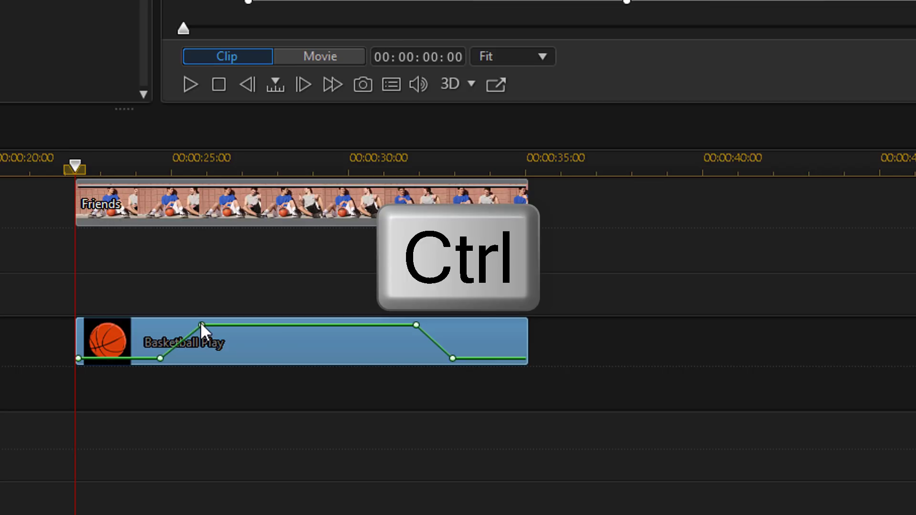
{"action": "left_click", "coordinate": [201, 326]}
{"action": "left_click", "coordinate": [200, 326]}
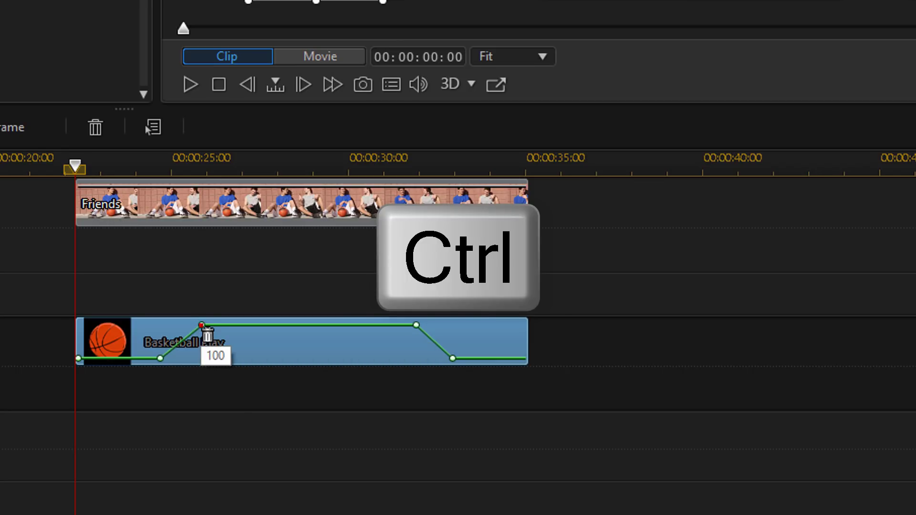
{"action": "left_click", "coordinate": [201, 326], "text": "ctrl"}
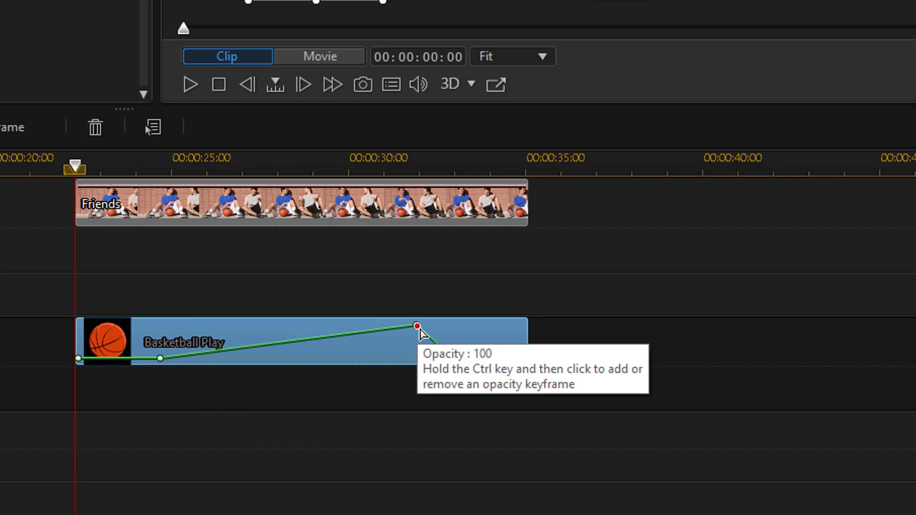
{"action": "left_click_drag", "start_coordinate": [417, 327], "coordinate": [421, 159]}
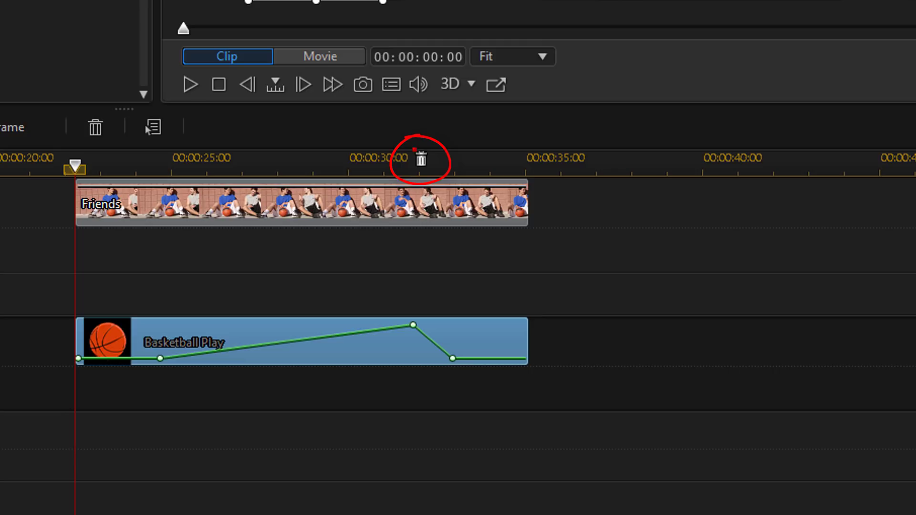
{"action": "left_click_drag", "start_coordinate": [421, 159], "coordinate": [420, 158]}
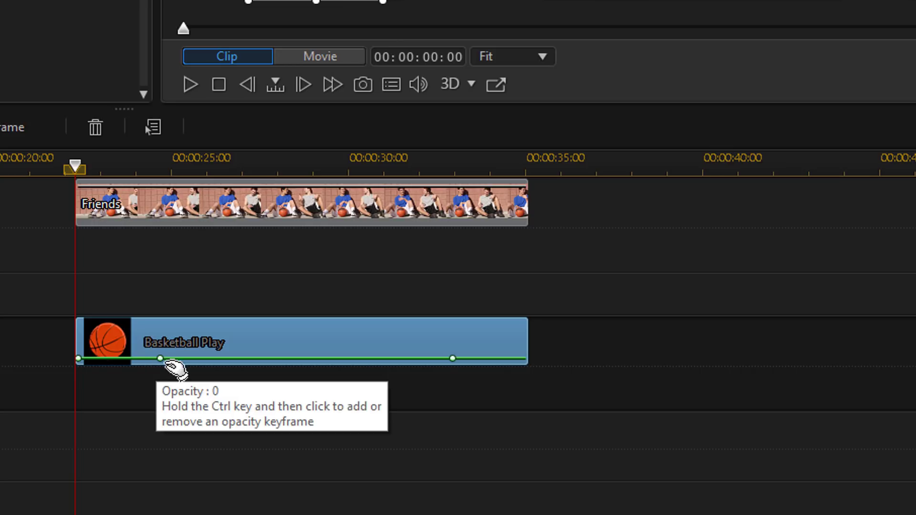
- Restore the Basketball Play clip to its original opacity level
{"action": "right_click", "coordinate": [313, 342]}
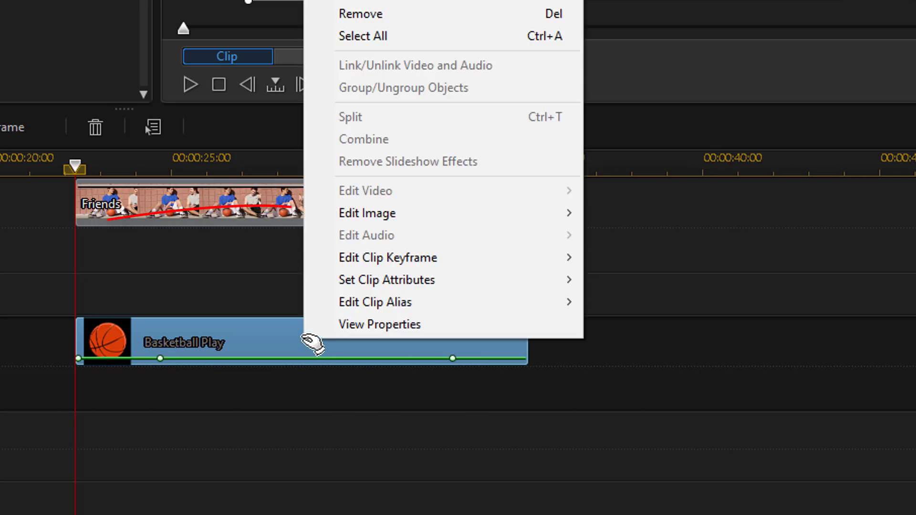
{"action": "mouse_move", "coordinate": [400, 217]}
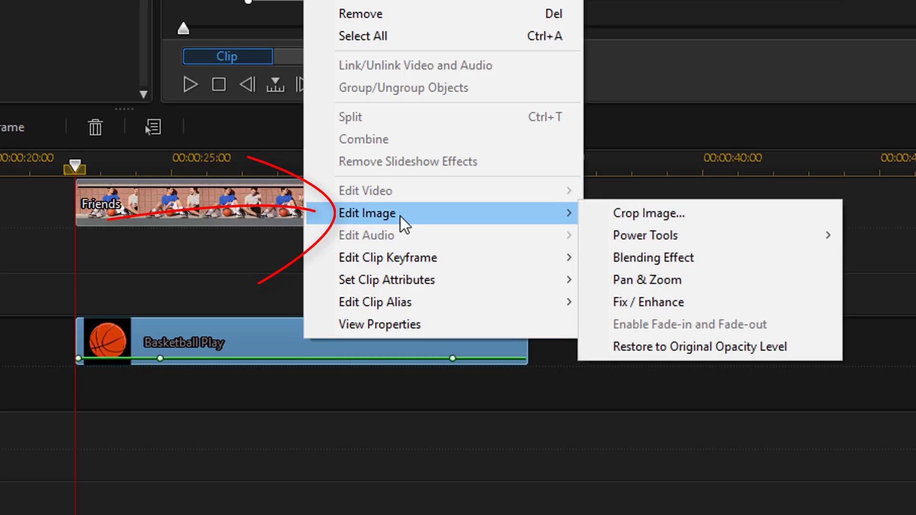
{"action": "left_click", "coordinate": [679, 344]}
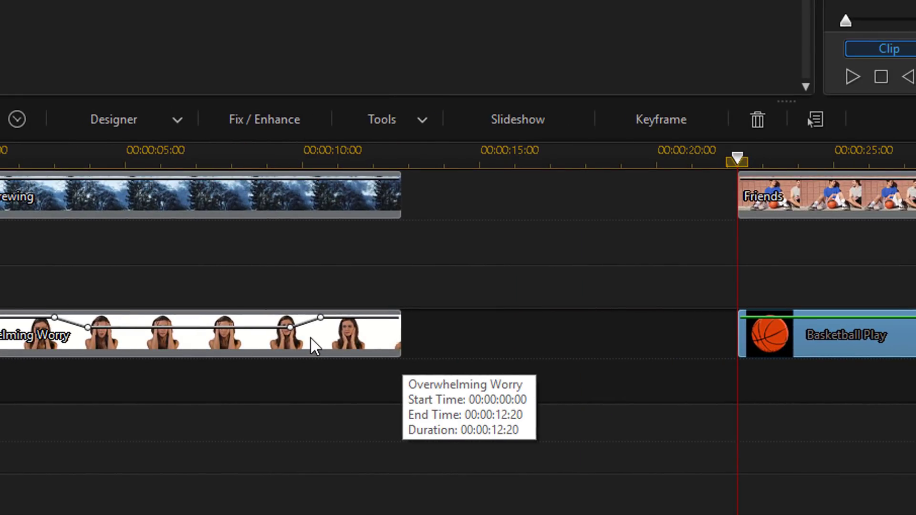
- Restore the Overwhelming Worry clip to its original opacity level
{"action": "left_click", "coordinate": [311, 340]}
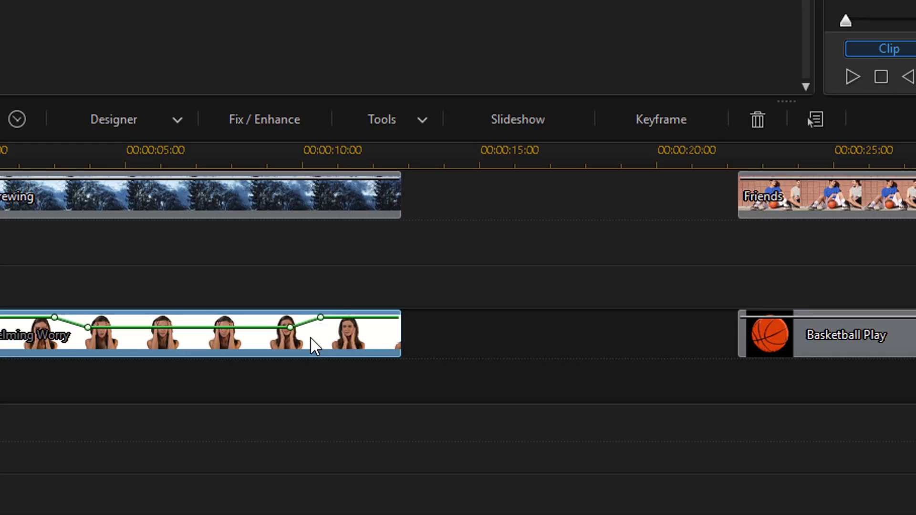
{"action": "right_click", "coordinate": [311, 339]}
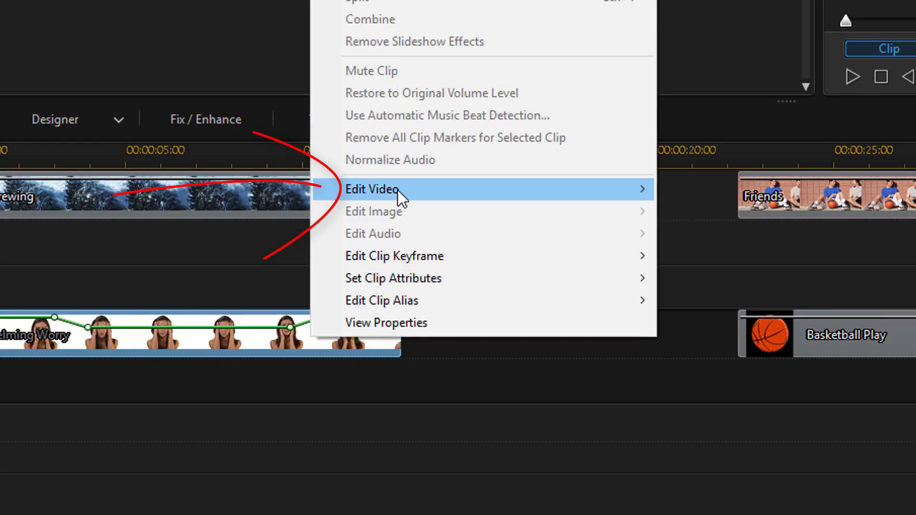
{"action": "mouse_move", "coordinate": [397, 190]}
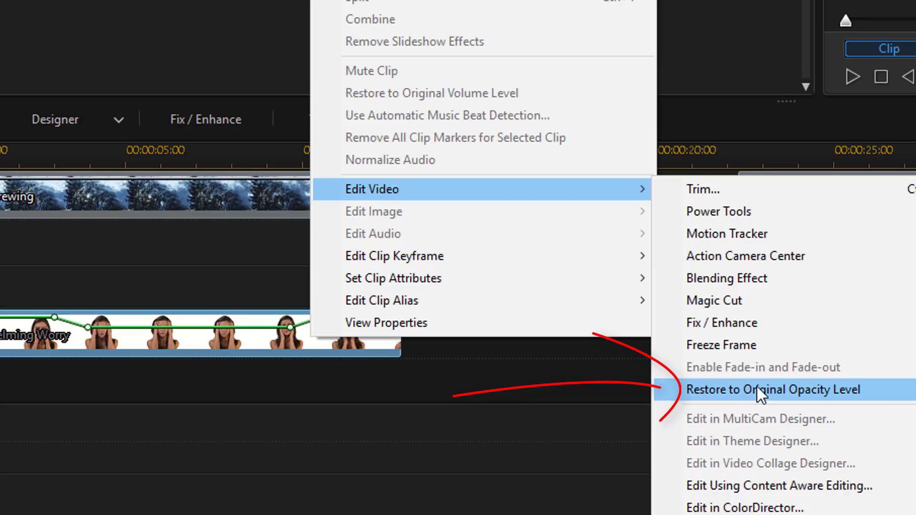
{"action": "left_click", "coordinate": [886, 395]}
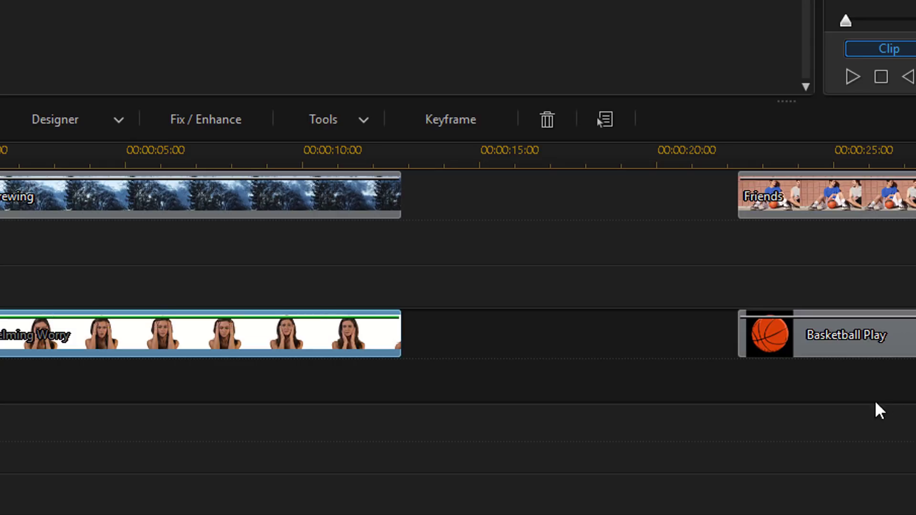